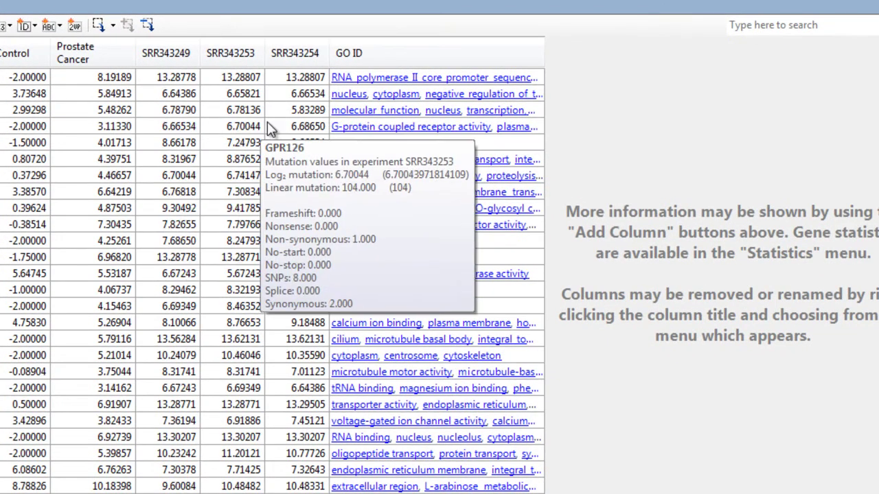
Show the SNP Table and look through the annotation columns that can be added to it.
{"action": "mouse_move", "coordinate": [350, 194]}
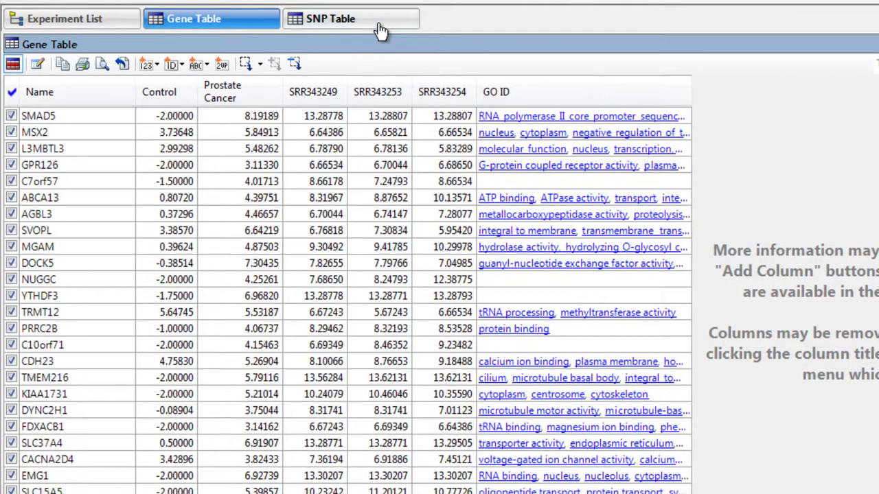
{"action": "left_click", "coordinate": [380, 29]}
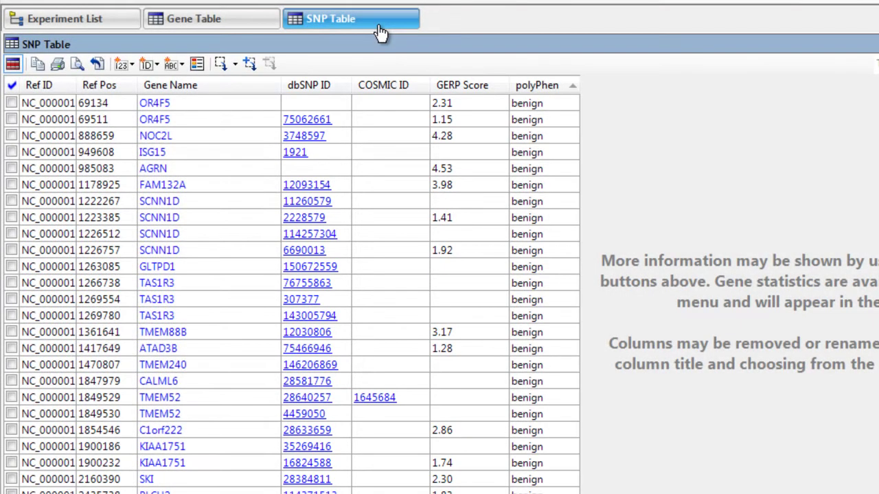
{"action": "left_click", "coordinate": [172, 65]}
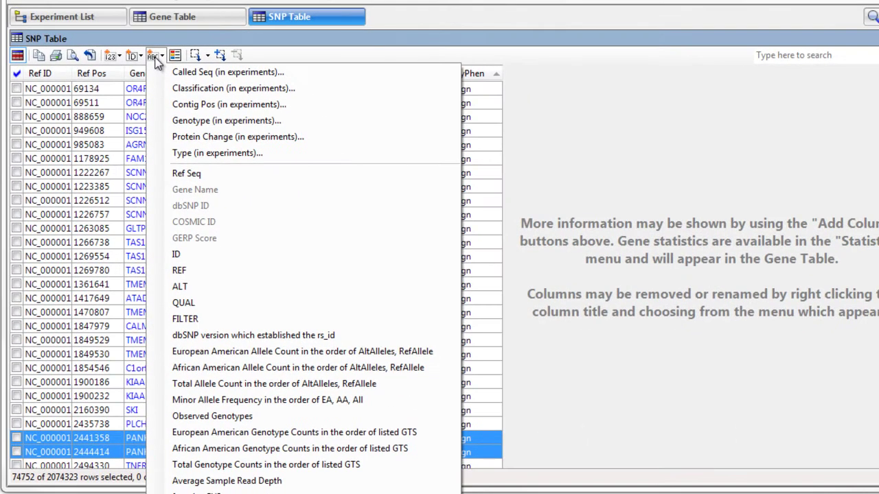
{"action": "left_click", "coordinate": [157, 61]}
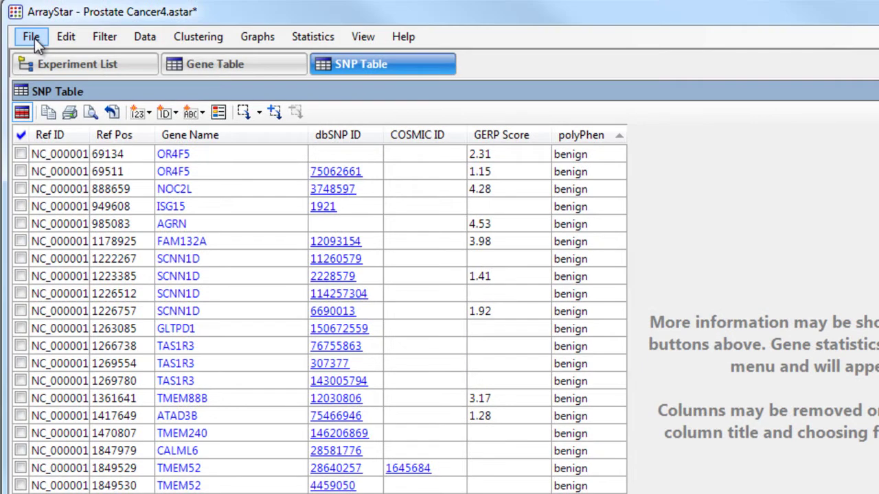
Start a Filter All search for SNPs that uses SNP Annotation Text as the criterion.
{"action": "left_click", "coordinate": [33, 38]}
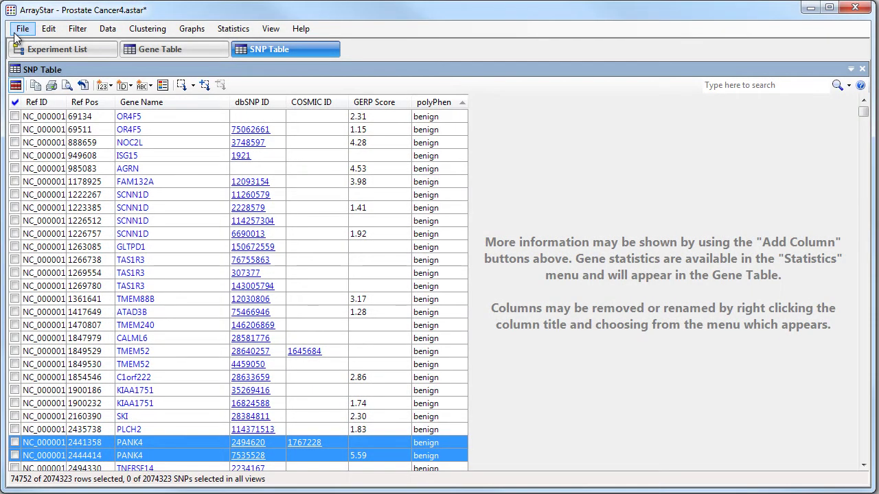
{"action": "left_click", "coordinate": [68, 29]}
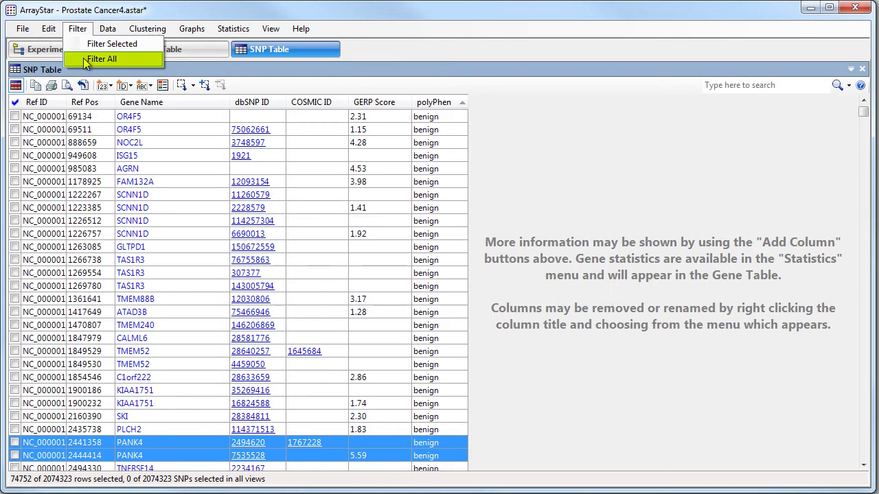
{"action": "left_click", "coordinate": [83, 60]}
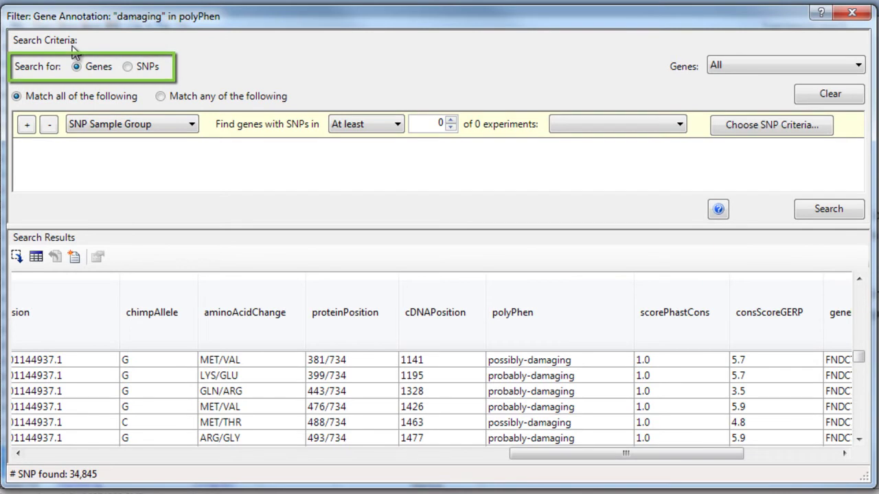
{"action": "left_click", "coordinate": [129, 68]}
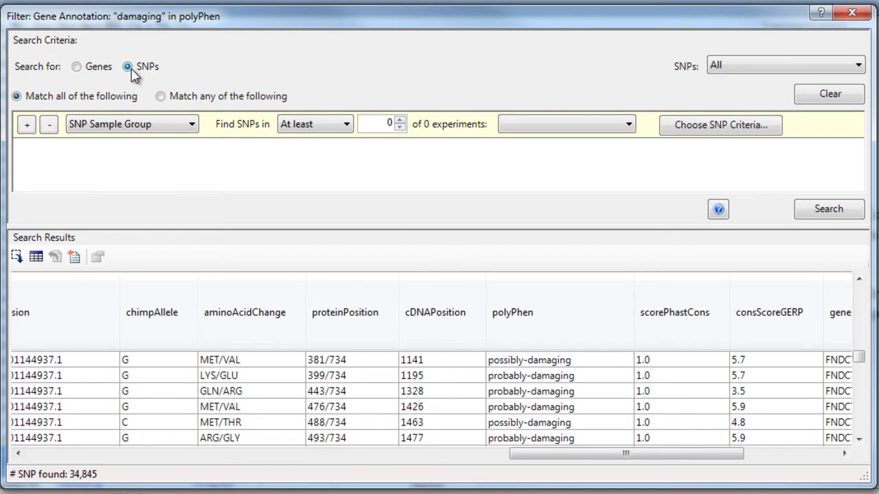
{"action": "left_click", "coordinate": [123, 124]}
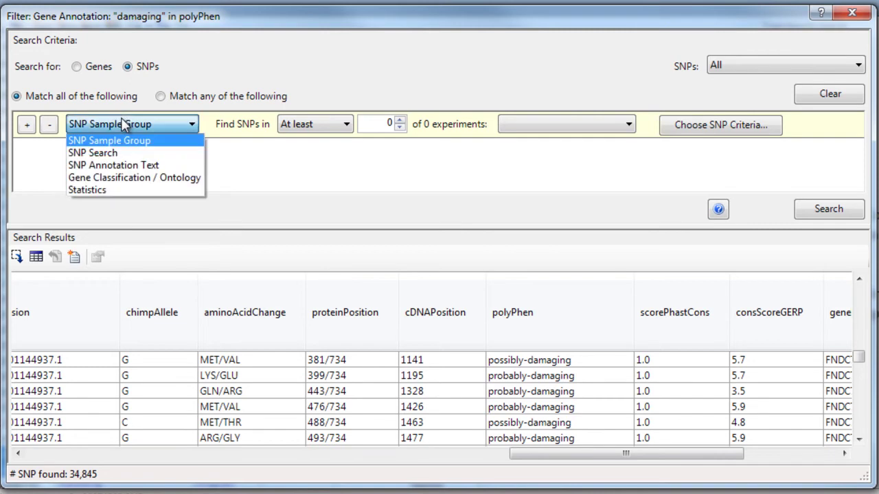
{"action": "left_click", "coordinate": [123, 165]}
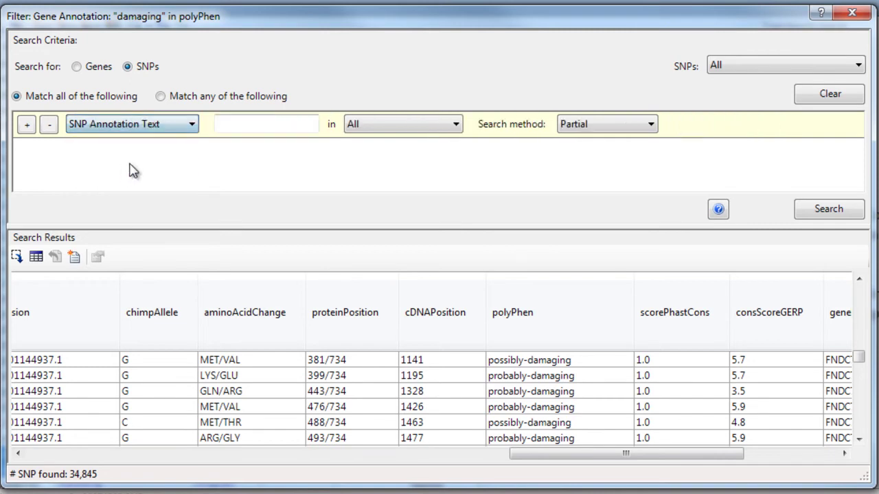
Search for SNPs whose polyPhen annotation contains "damaging".
{"action": "left_click", "coordinate": [246, 124]}
{"action": "type", "text": "damaging"}
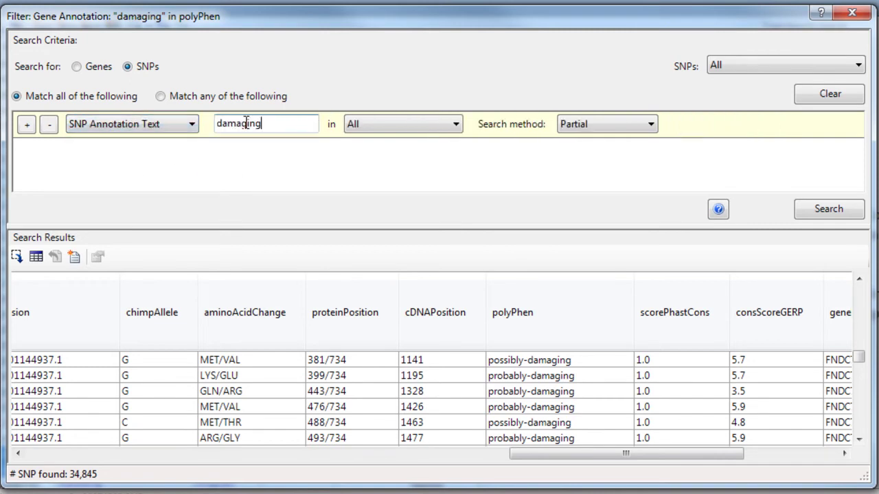
{"action": "left_click", "coordinate": [377, 128]}
{"action": "scroll", "coordinate": [412, 348], "scroll_direction": "down", "scroll_amount": 3}
{"action": "left_click", "coordinate": [490, 423]}
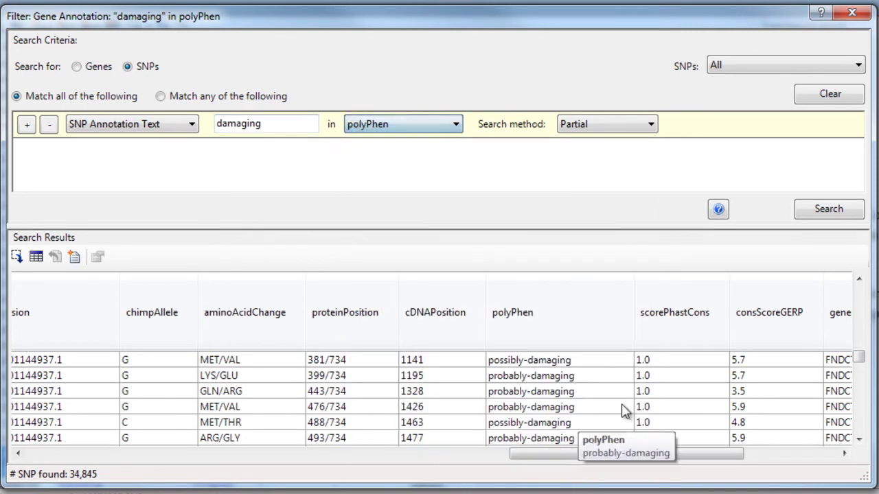
{"action": "left_click", "coordinate": [797, 215]}
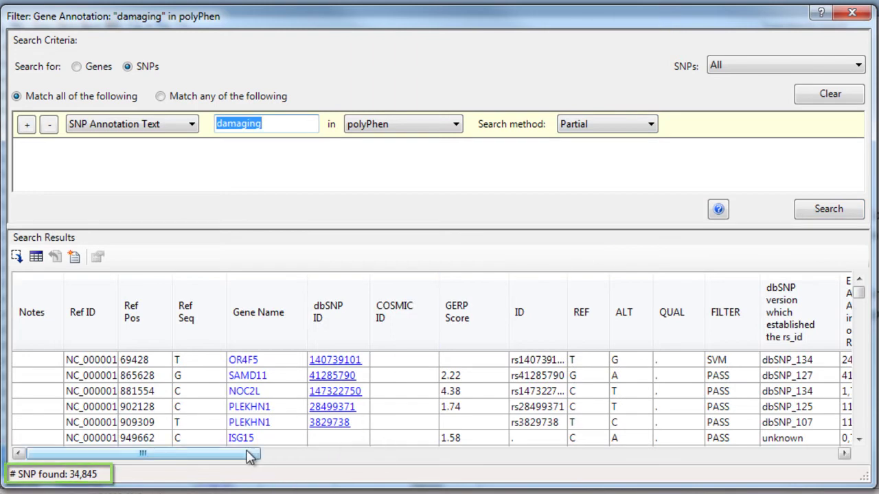
Examine the polyPhen values of the SNPs in the search results.
{"action": "left_click_drag", "start_coordinate": [251, 455], "coordinate": [760, 459]}
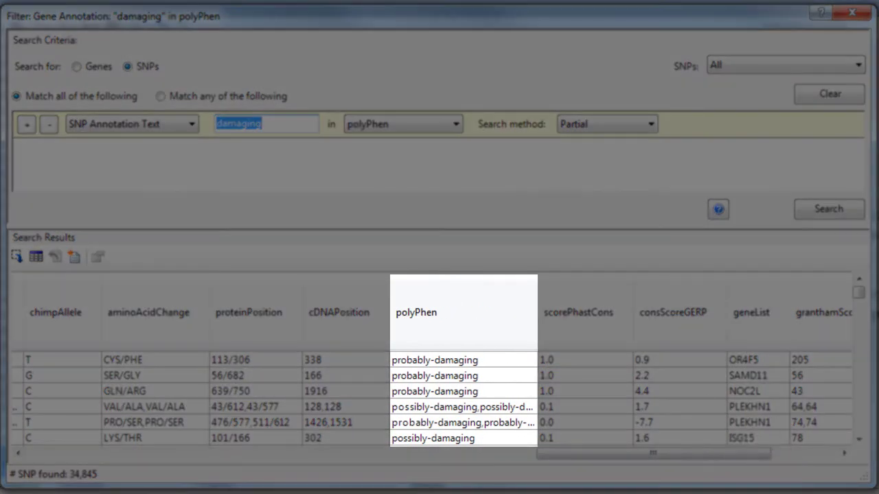
{"action": "left_click", "coordinate": [858, 438]}
{"action": "left_click", "coordinate": [858, 438]}
{"action": "left_click", "coordinate": [858, 438]}
{"action": "left_click", "coordinate": [858, 438]}
{"action": "left_click", "coordinate": [858, 438]}
{"action": "left_click", "coordinate": [858, 438]}
{"action": "left_click", "coordinate": [858, 438]}
{"action": "left_click", "coordinate": [858, 437]}
{"action": "left_click", "coordinate": [858, 438]}
{"action": "left_click", "coordinate": [858, 438]}
{"action": "left_click", "coordinate": [858, 438]}
{"action": "left_click", "coordinate": [858, 437]}
{"action": "left_click", "coordinate": [858, 438]}
{"action": "left_click", "coordinate": [858, 438]}
{"action": "left_click", "coordinate": [858, 438]}
{"action": "left_click", "coordinate": [858, 438]}
{"action": "left_click", "coordinate": [858, 438]}
{"action": "left_click", "coordinate": [858, 438]}
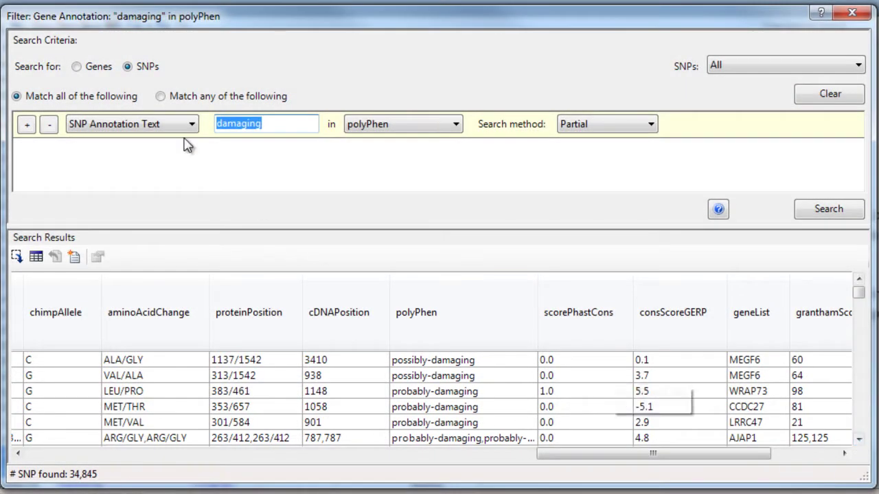
Set the filter to find genes with SNPs in at least 1 of the imported experiments, excluding the four Control samples.
{"action": "left_click", "coordinate": [77, 66]}
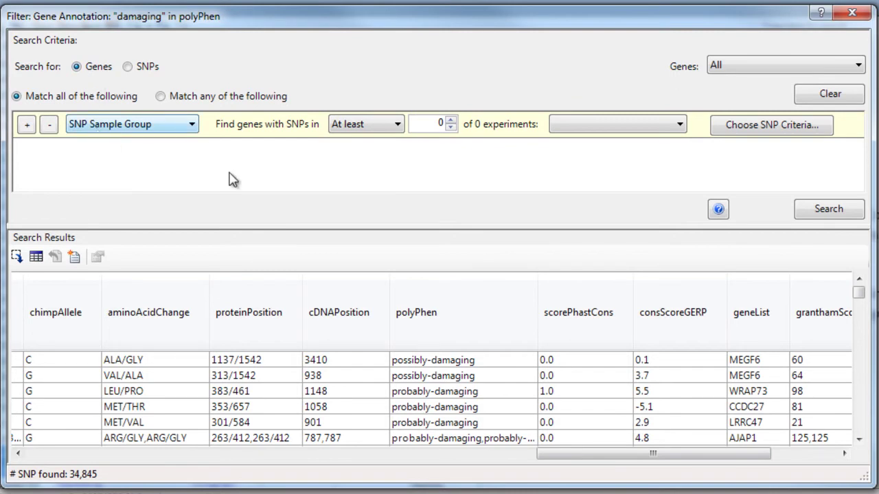
{"action": "left_click", "coordinate": [585, 125]}
{"action": "left_click", "coordinate": [580, 147]}
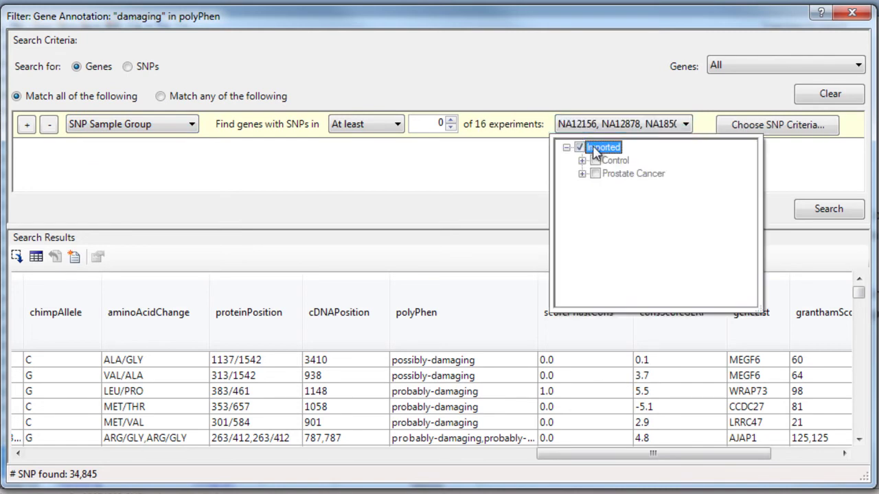
{"action": "left_click", "coordinate": [582, 159]}
{"action": "left_click", "coordinate": [610, 173]}
{"action": "left_click", "coordinate": [610, 186]}
{"action": "left_click", "coordinate": [610, 199]}
{"action": "left_click", "coordinate": [610, 213]}
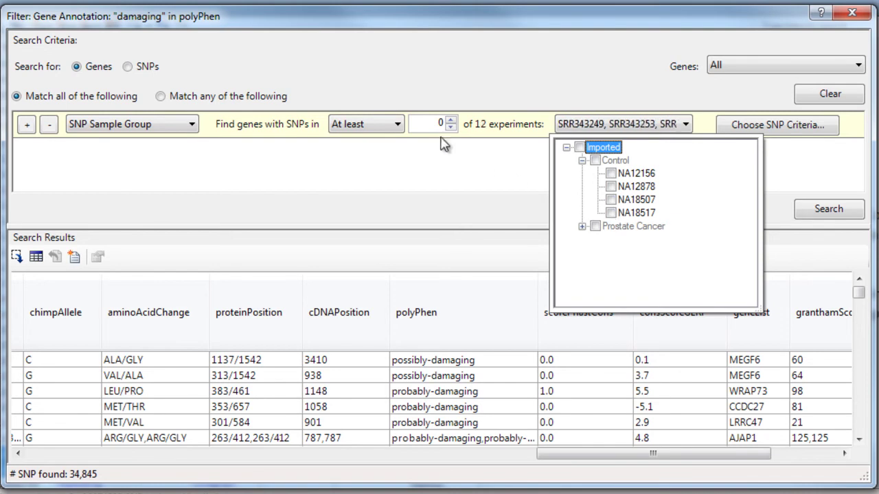
{"action": "left_click", "coordinate": [450, 120]}
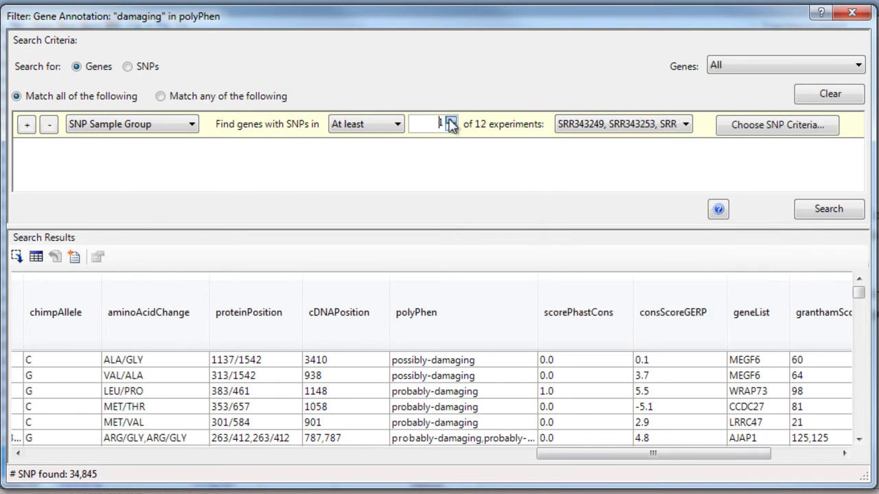
Restrict the SNP criteria to non-synonymous changes with the Homozygous Variant genotype.
{"action": "left_click", "coordinate": [728, 134]}
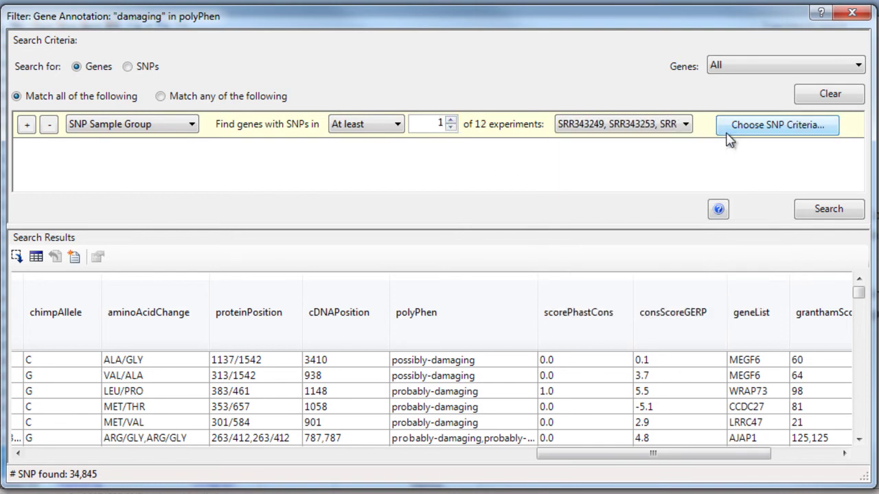
{"action": "left_click", "coordinate": [413, 181]}
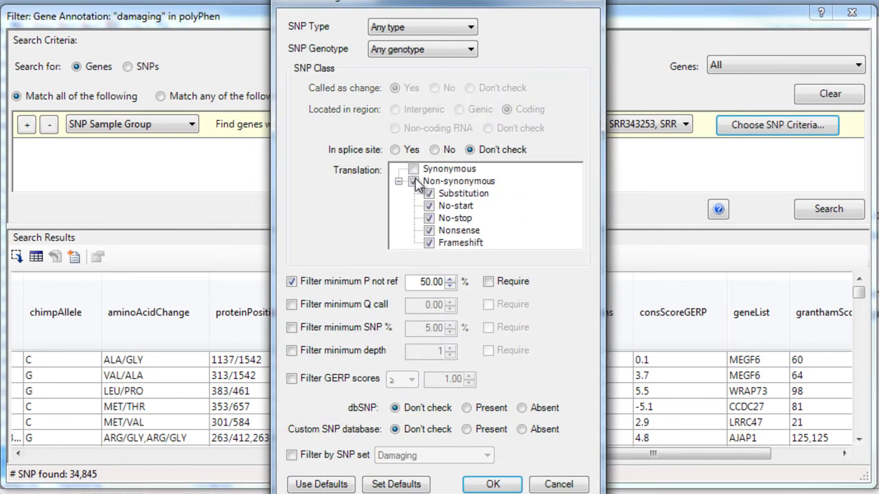
{"action": "left_click", "coordinate": [438, 53]}
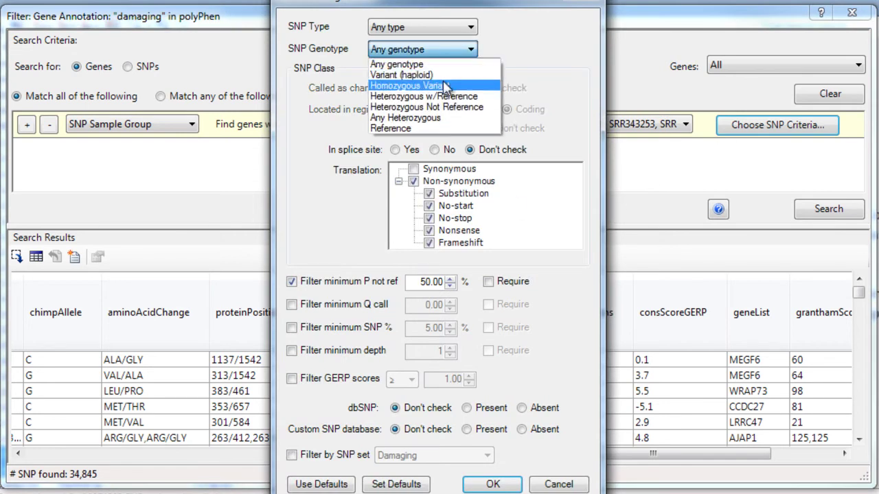
{"action": "left_click", "coordinate": [442, 85]}
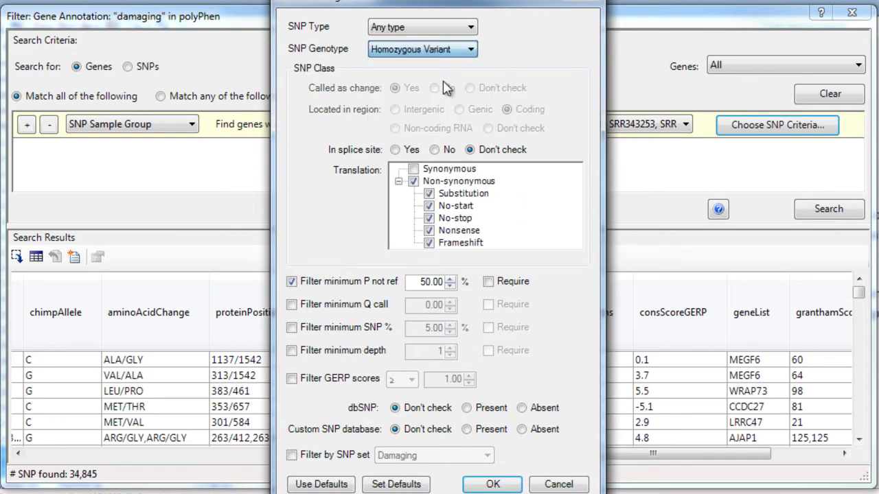
Filter by a minimum Q call of 20, a minimum SNP percentage of 55 and a minimum depth of 10.
{"action": "left_click", "coordinate": [292, 304]}
{"action": "double_click", "coordinate": [415, 304]}
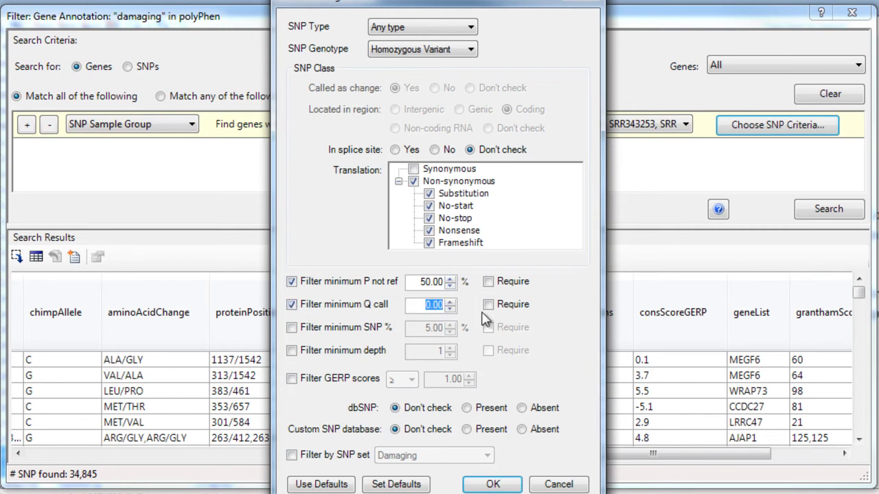
{"action": "type", "text": "20"}
{"action": "left_click", "coordinate": [354, 334]}
{"action": "double_click", "coordinate": [419, 327]}
{"action": "type", "text": "55"}
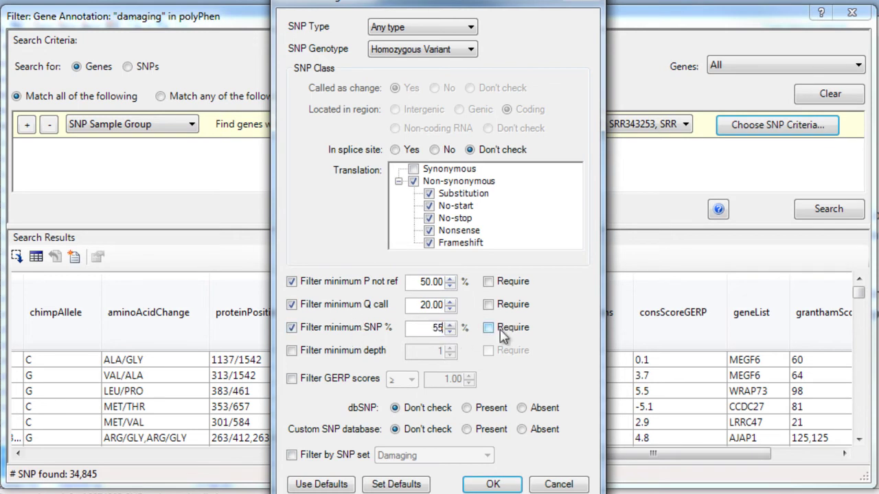
{"action": "left_click", "coordinate": [366, 350]}
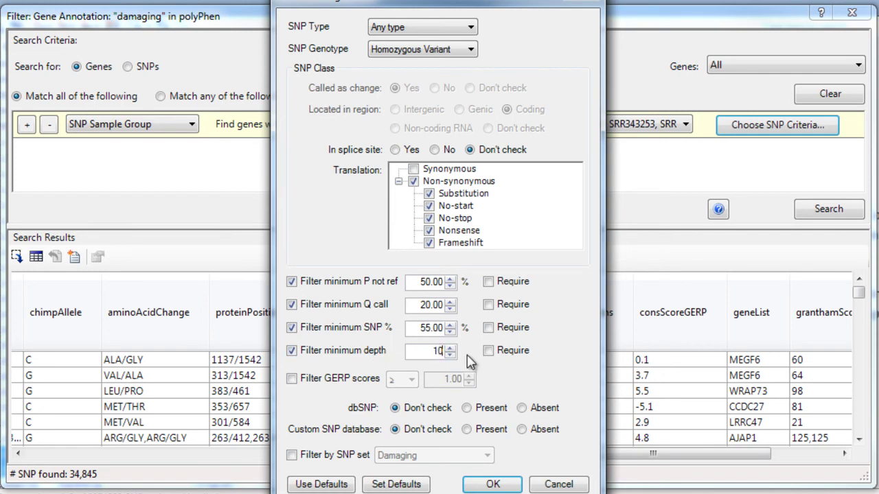
Add a GERP score filter of at least 5 and accept the SNP criteria.
{"action": "left_click", "coordinate": [376, 380]}
{"action": "double_click", "coordinate": [443, 379]}
{"action": "type", "text": "5"}
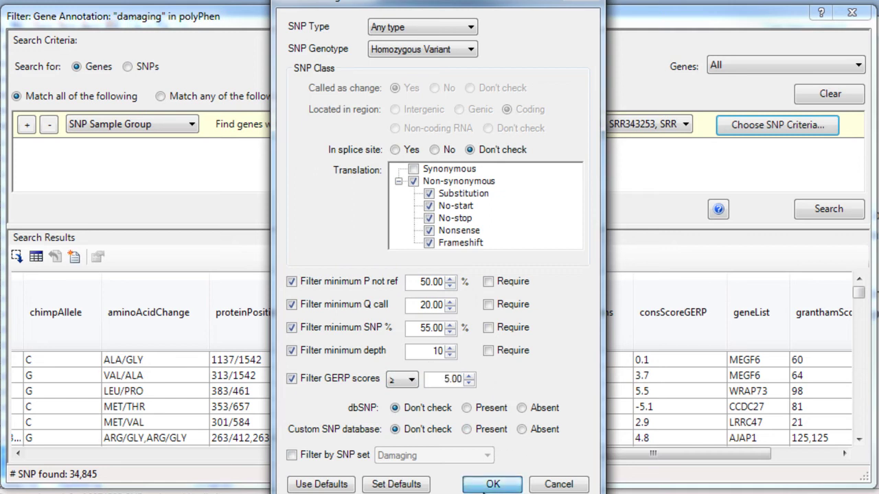
{"action": "left_click", "coordinate": [492, 483]}
Run the gene search and save its results as a gene set named Cancer.
{"action": "left_click", "coordinate": [808, 212]}
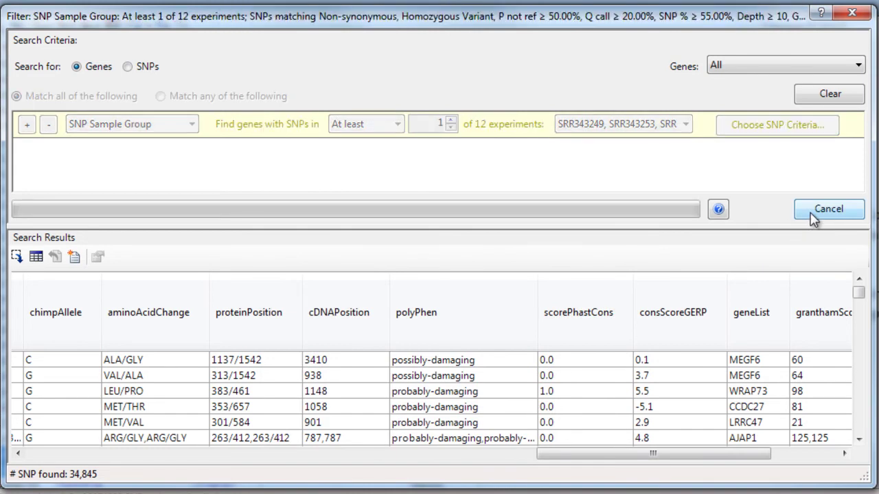
{"action": "left_click", "coordinate": [74, 256]}
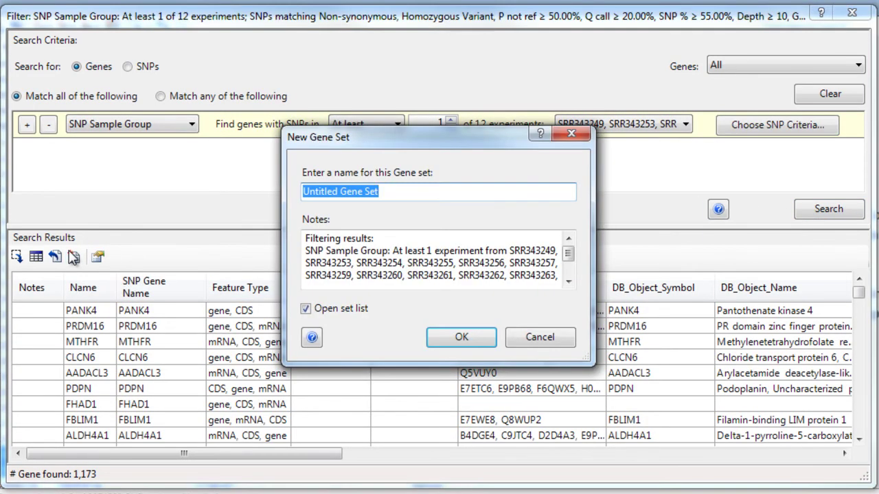
{"action": "type", "text": "Cancer"}
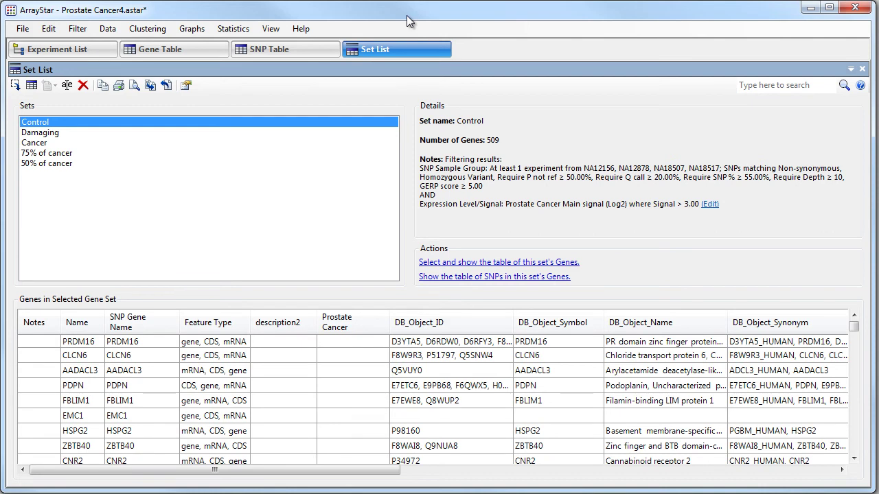
Compare only the Control and Cancer gene sets in a Venn diagram drawn as overlapping circles.
{"action": "left_click", "coordinate": [190, 33]}
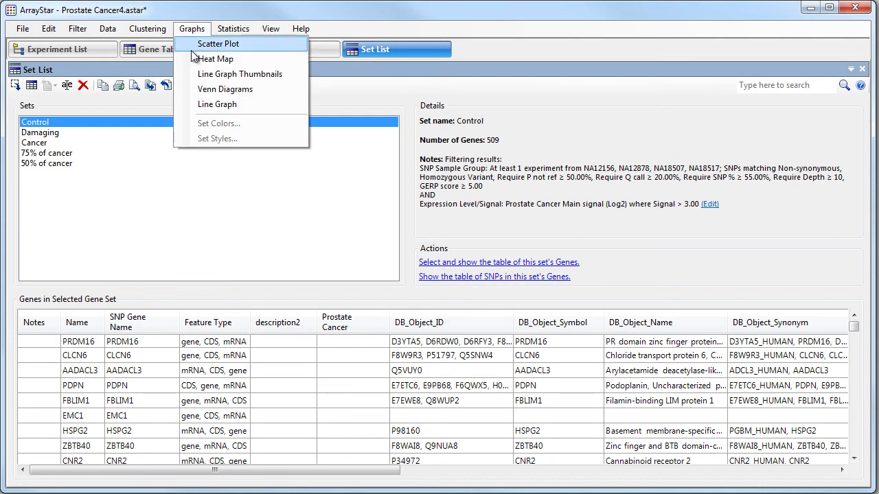
{"action": "left_click", "coordinate": [195, 90]}
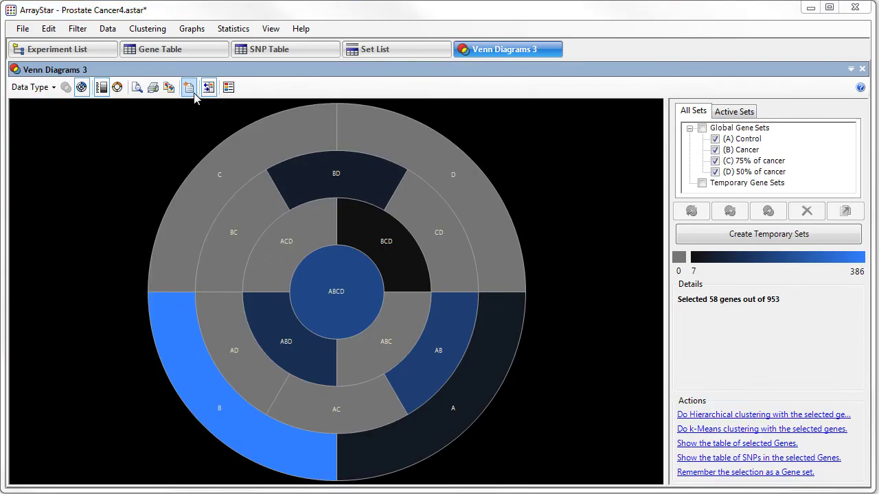
{"action": "left_click", "coordinate": [714, 161]}
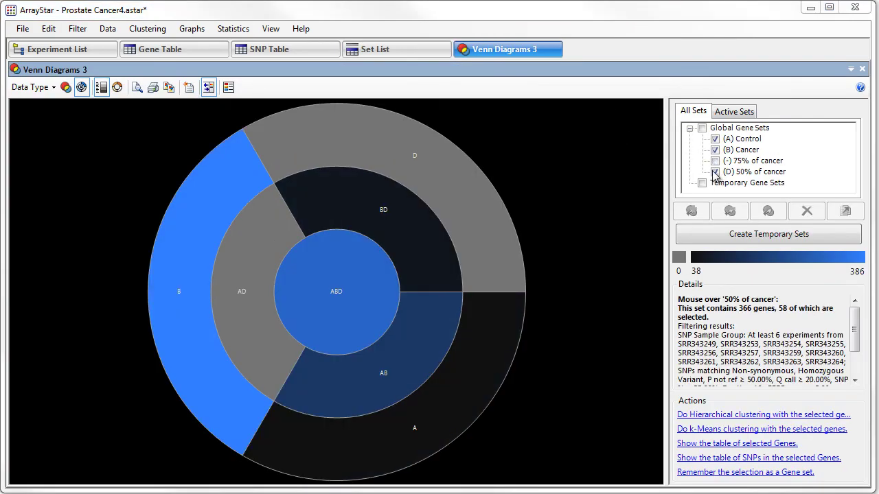
{"action": "left_click", "coordinate": [714, 172]}
{"action": "left_click", "coordinate": [64, 93]}
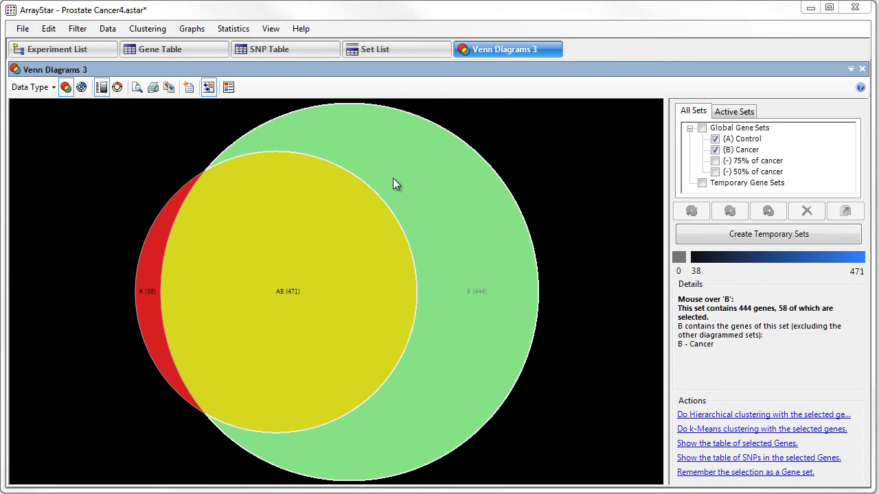
Select the genes found only in the Cancer set and view them in the Gene Table.
{"action": "left_click", "coordinate": [393, 178]}
{"action": "left_click", "coordinate": [213, 57]}
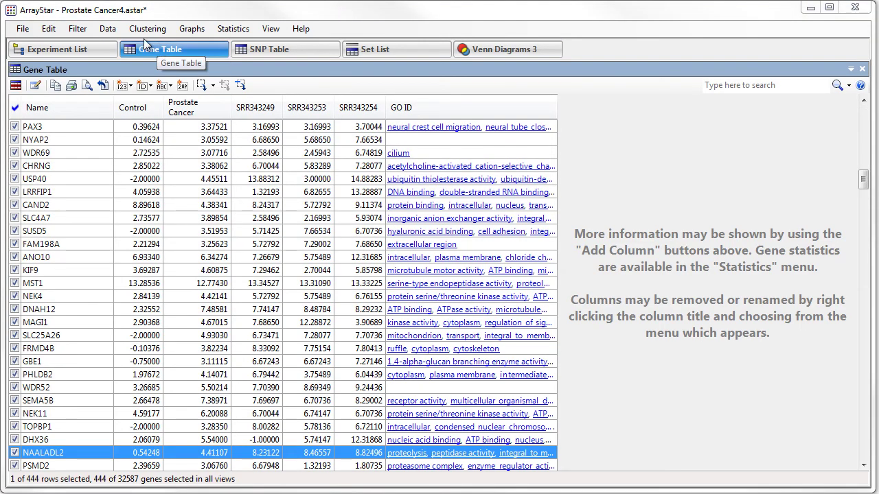
Show the Gene Ontology for the selected genes and expand the binding and protein binding terms under molecular_function.
{"action": "left_click", "coordinate": [112, 35]}
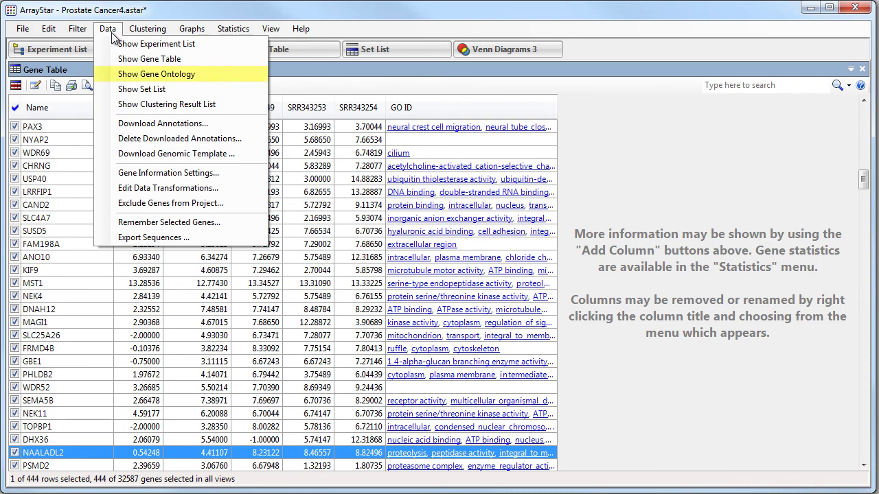
{"action": "left_click", "coordinate": [122, 74]}
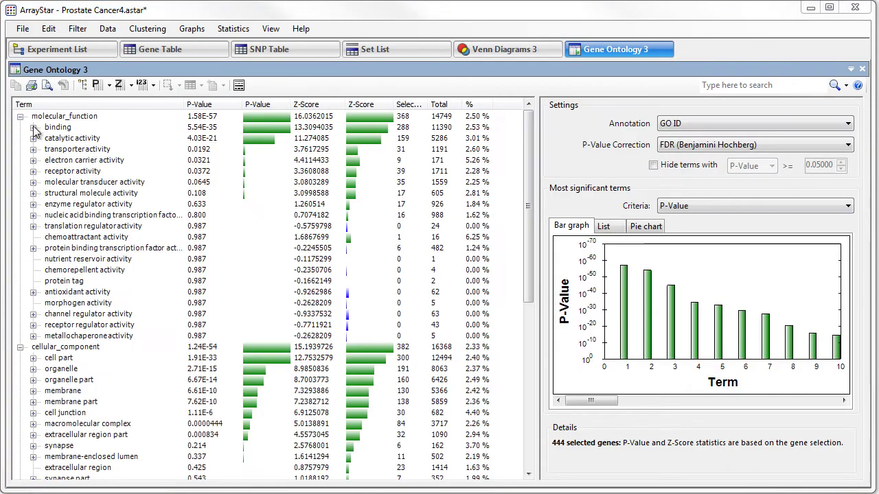
{"action": "left_click", "coordinate": [33, 127]}
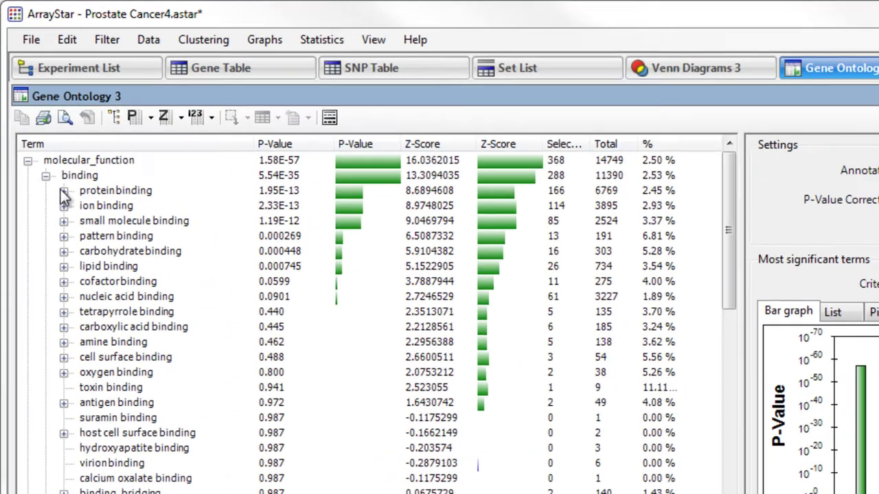
{"action": "left_click", "coordinate": [63, 191]}
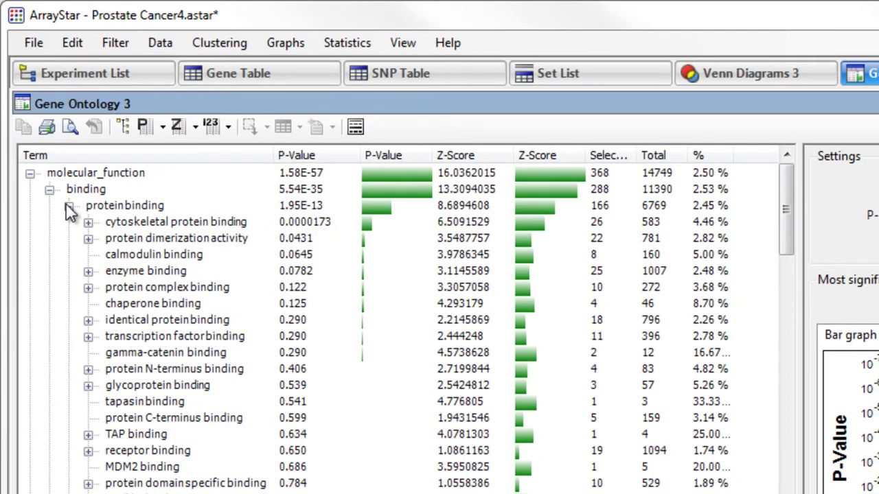